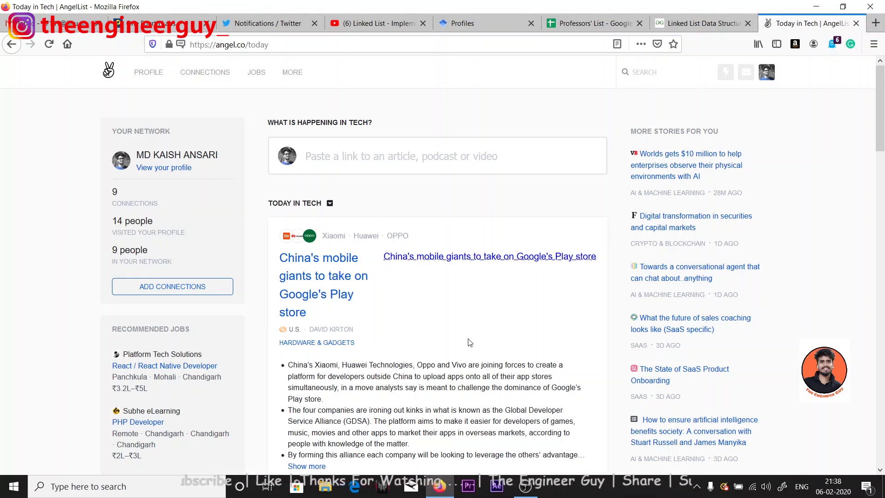
Scroll the Today in Tech feed and bring up the account menu at top right.
scroll(469, 340, "down", 6)
scroll(469, 341, "down", 7)
scroll(468, 337, "up", 13)
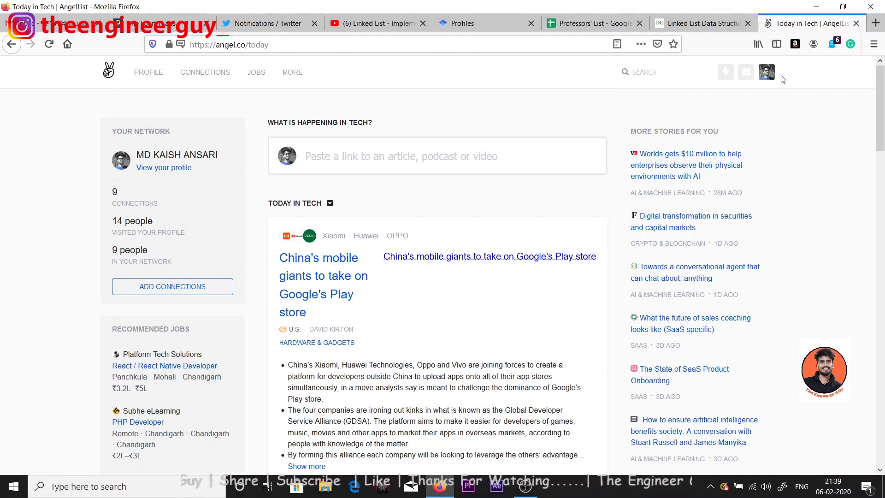
mouse_move(772, 81)
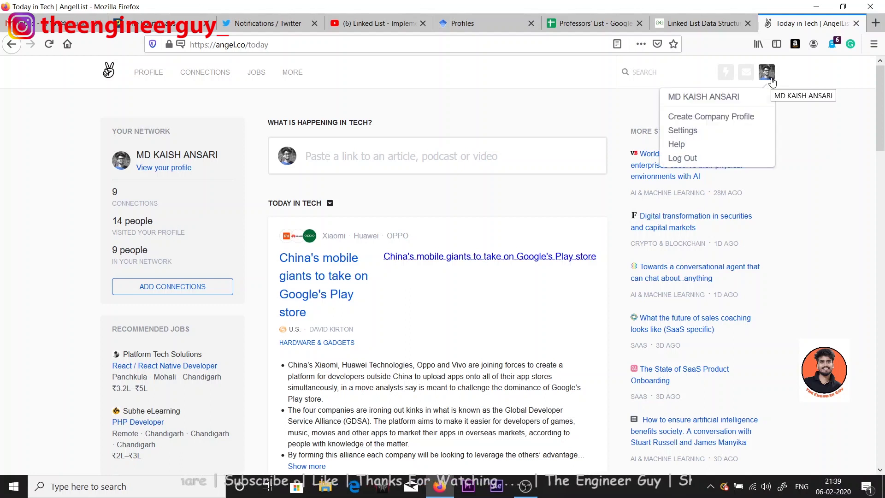
Open your own profile page and briefly highlight its tagline text.
left_click(731, 101)
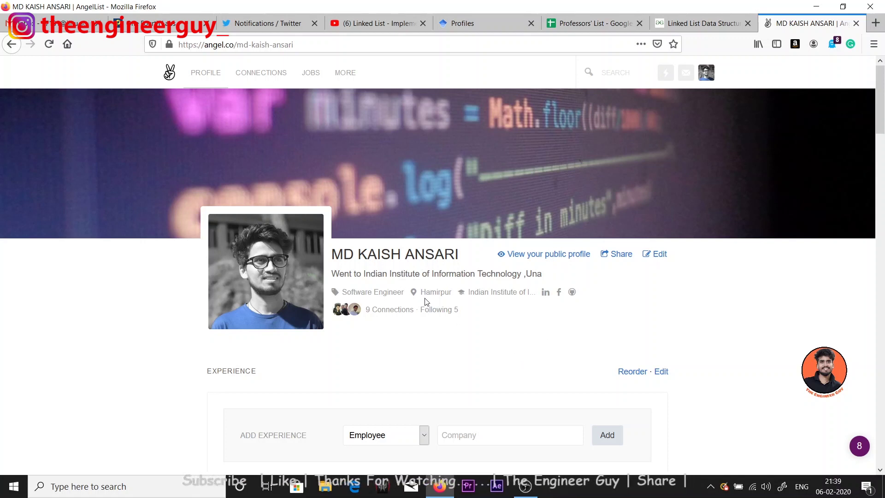
triple_click(499, 319)
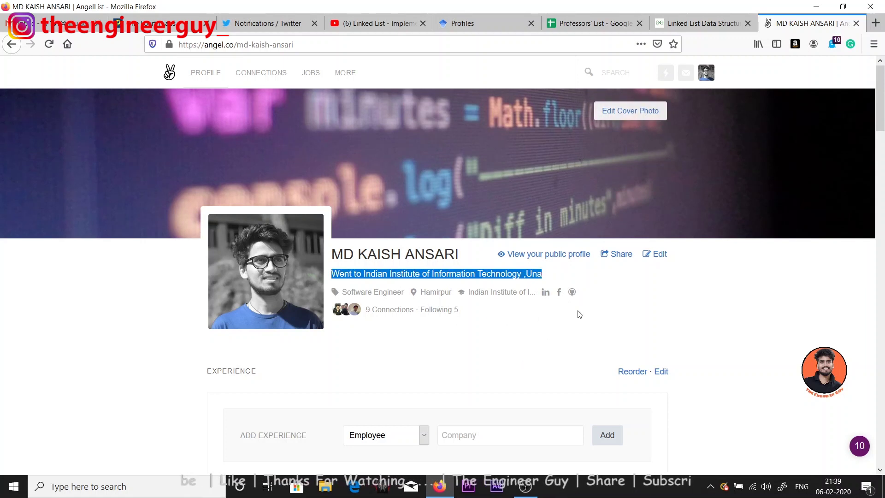
left_click(579, 311)
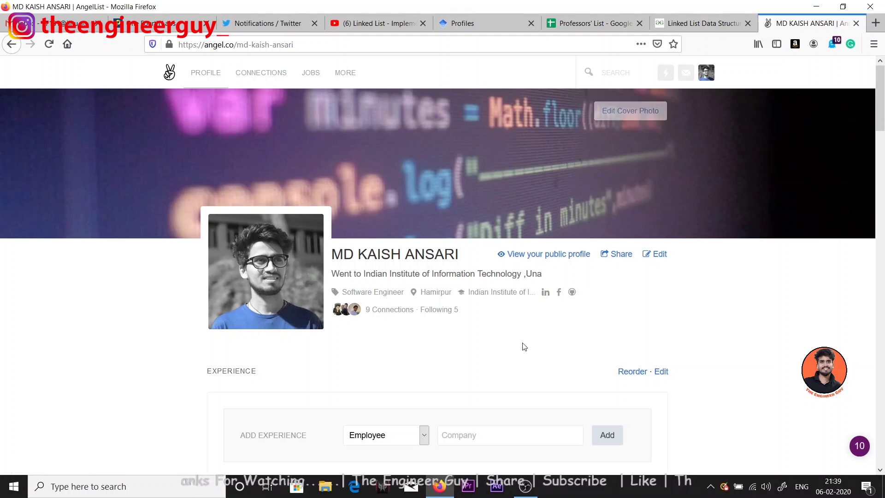
scroll(603, 343, "down", 6)
scroll(725, 292, "up", 3)
Scroll through Experience, Projects, Education, About and skills, then back to the top.
mouse_move(234, 193)
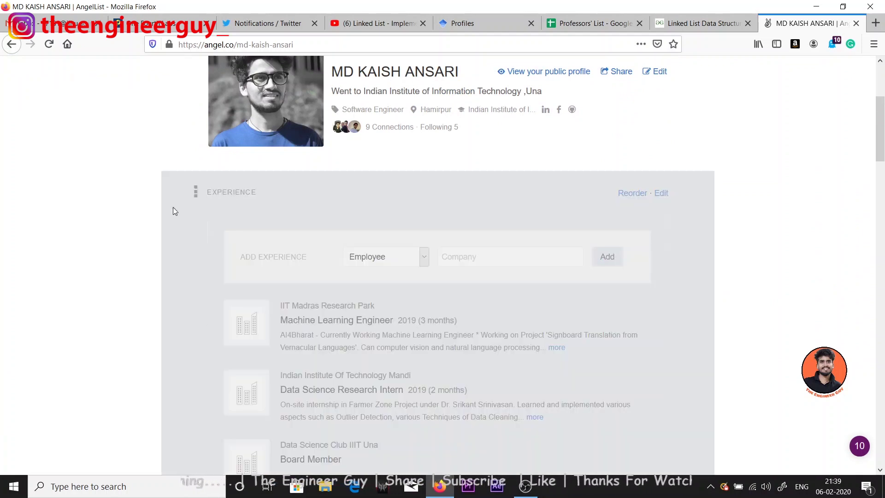
scroll(146, 258, "down", 4)
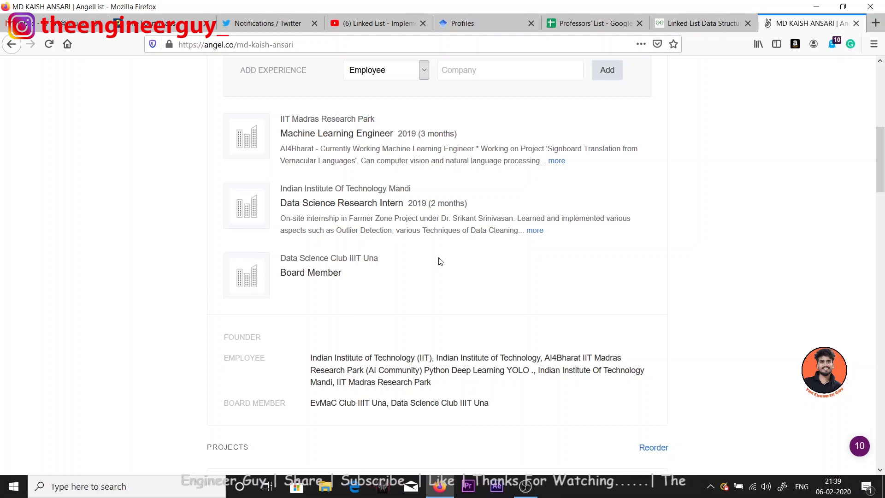
scroll(433, 261, "down", 4)
scroll(246, 257, "down", 4)
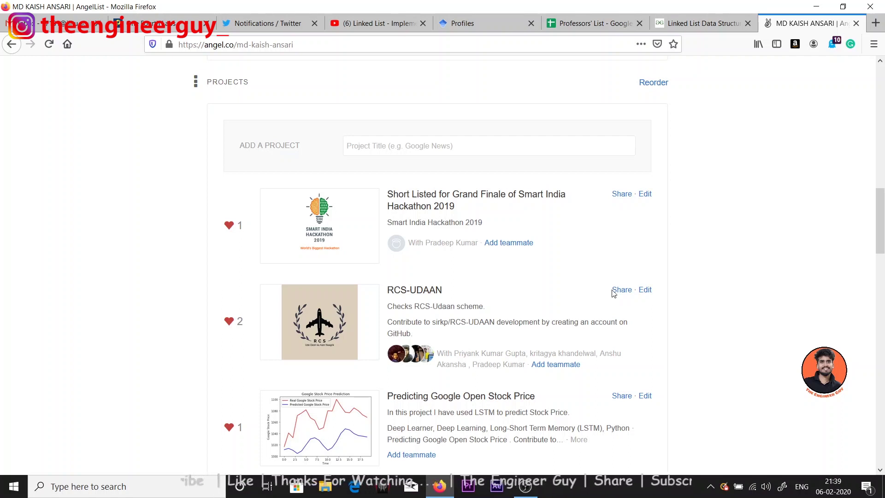
scroll(618, 304, "down", 4)
scroll(700, 247, "up", 5)
scroll(700, 247, "up", 2)
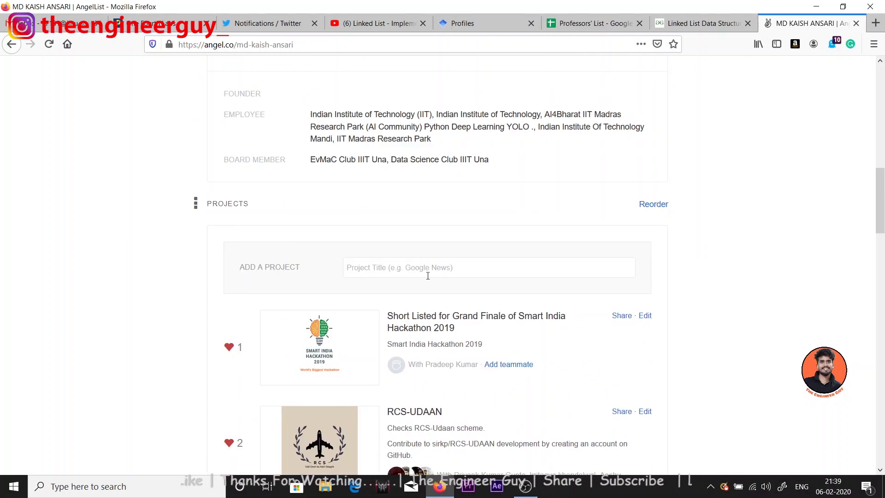
scroll(125, 144, "up", 7)
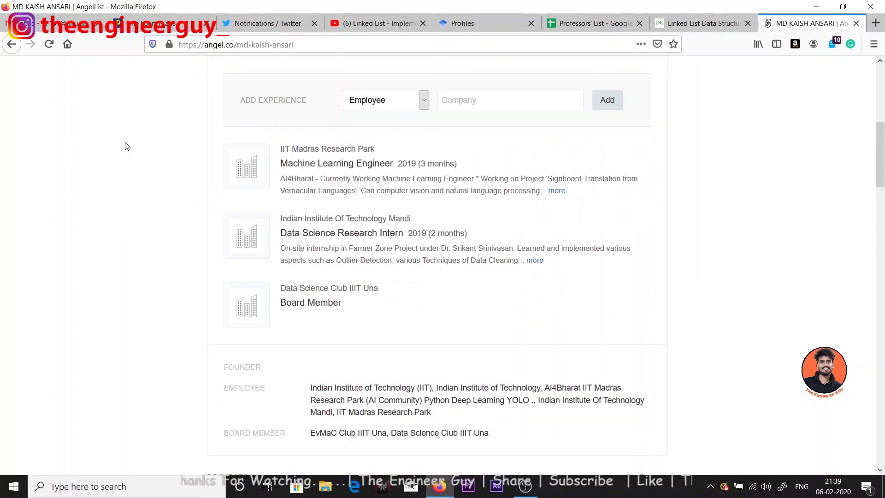
scroll(237, 221, "down", 12)
scroll(233, 233, "down", 8)
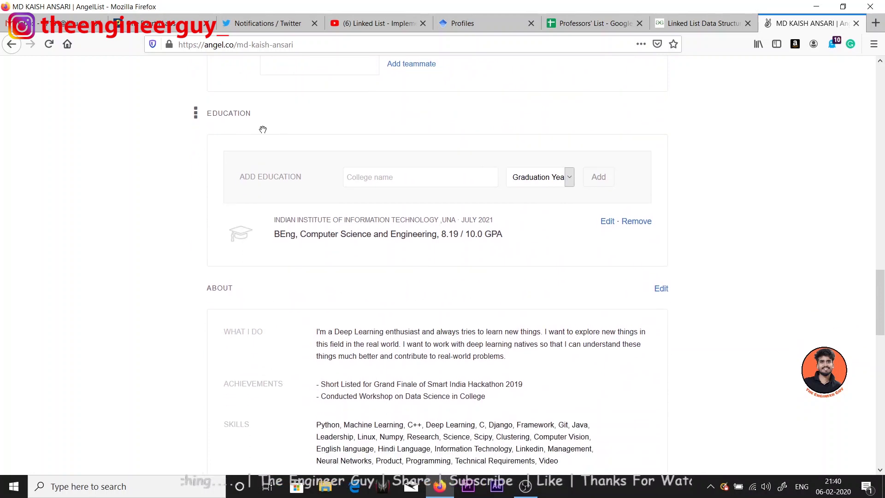
scroll(771, 231, "down", 4)
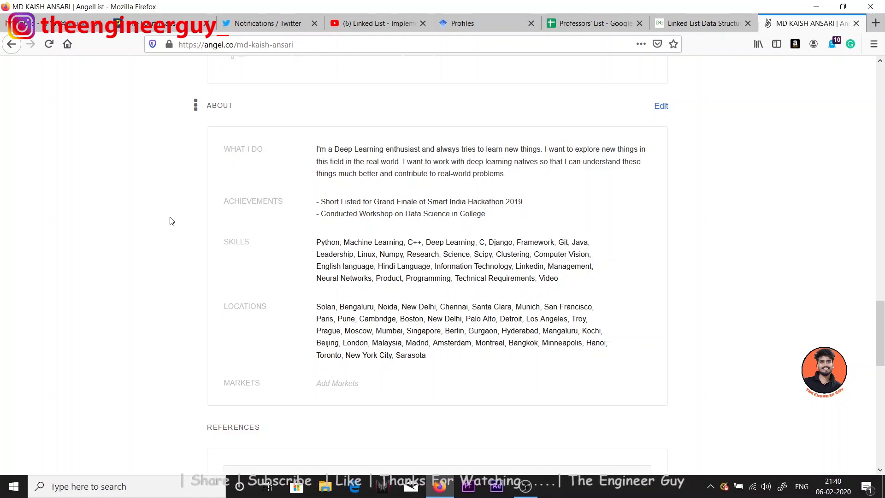
scroll(517, 299, "down", 5)
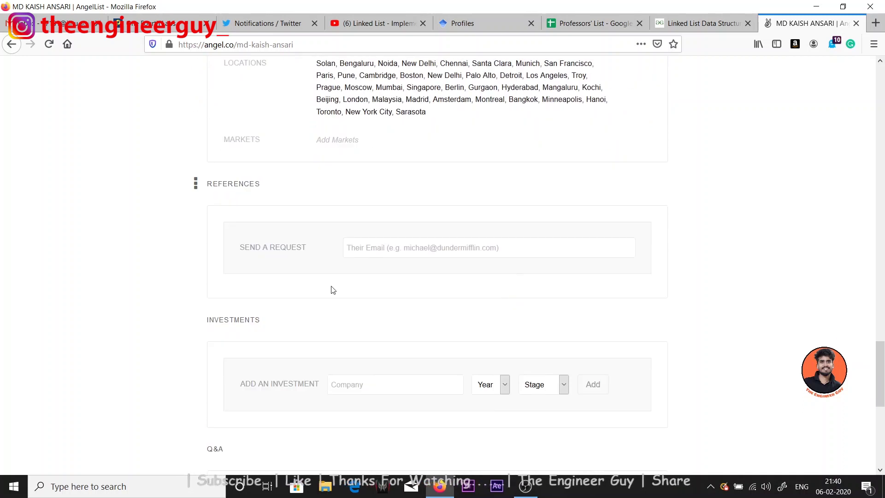
scroll(736, 316, "down", 5)
scroll(799, 298, "up", 15)
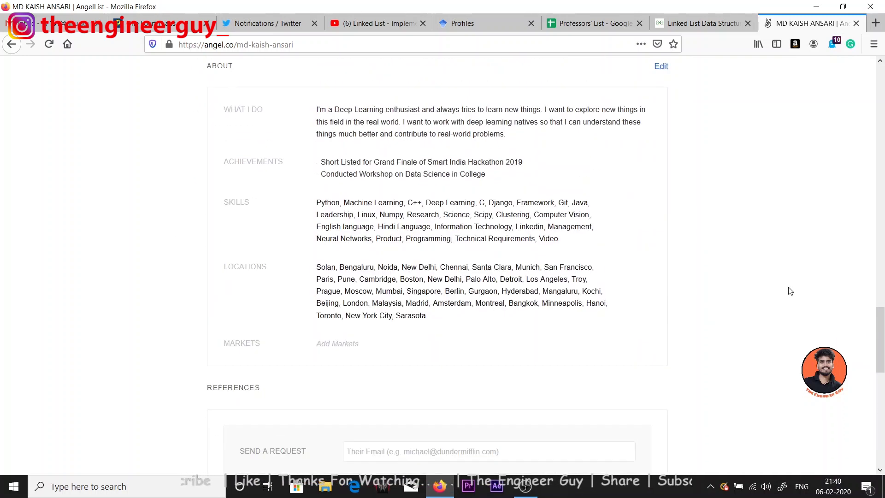
scroll(789, 290, "up", 13)
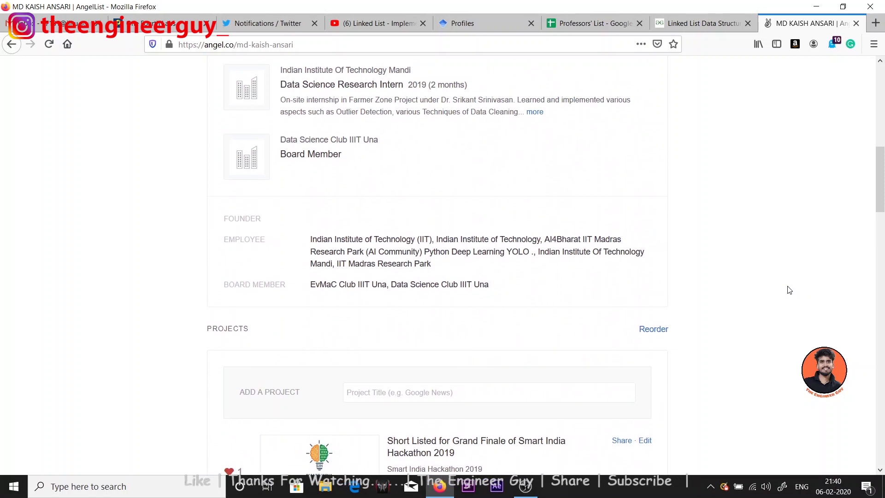
scroll(789, 290, "up", 5)
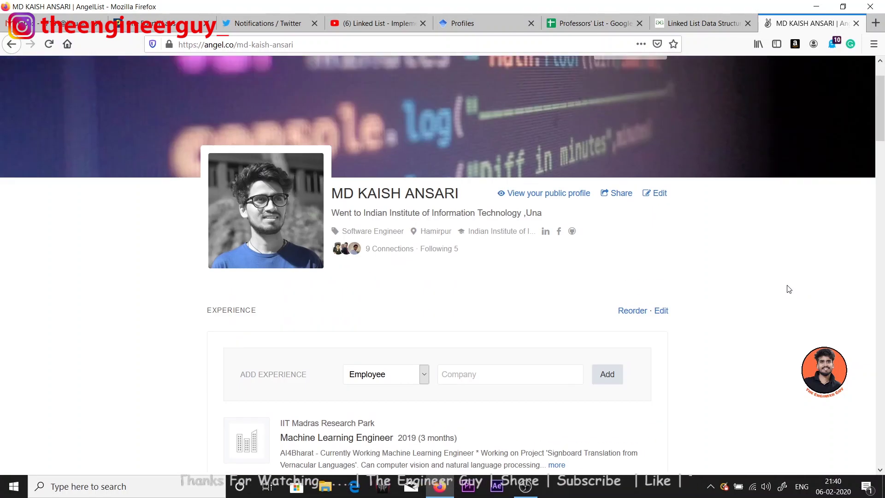
scroll(789, 289, "up", 2)
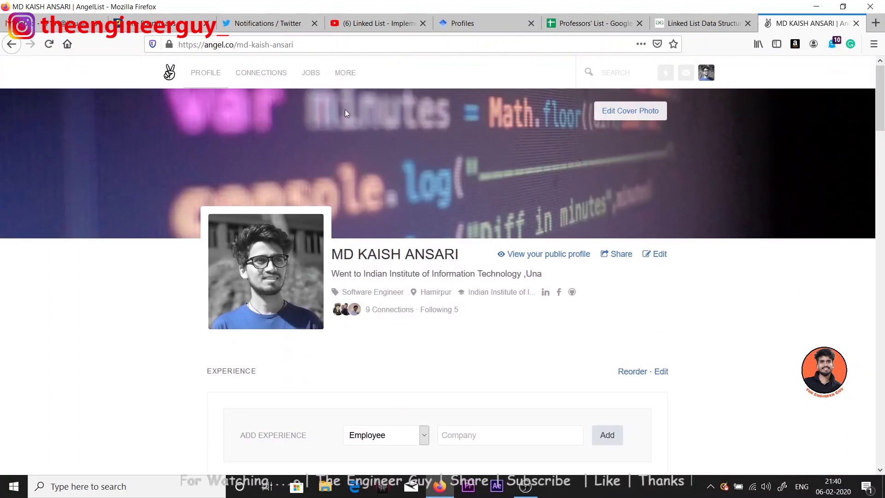
Start a new job search tab and trim the role filter to only Software Engineer.
left_click(317, 76)
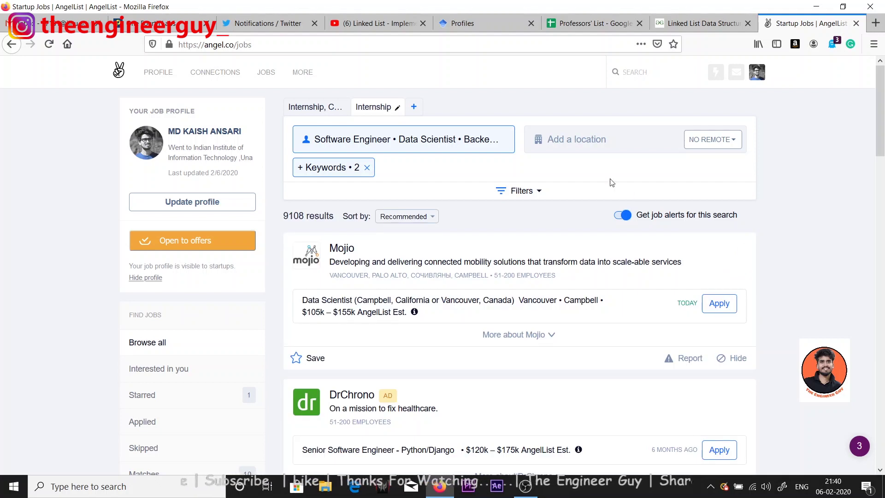
left_click(413, 107)
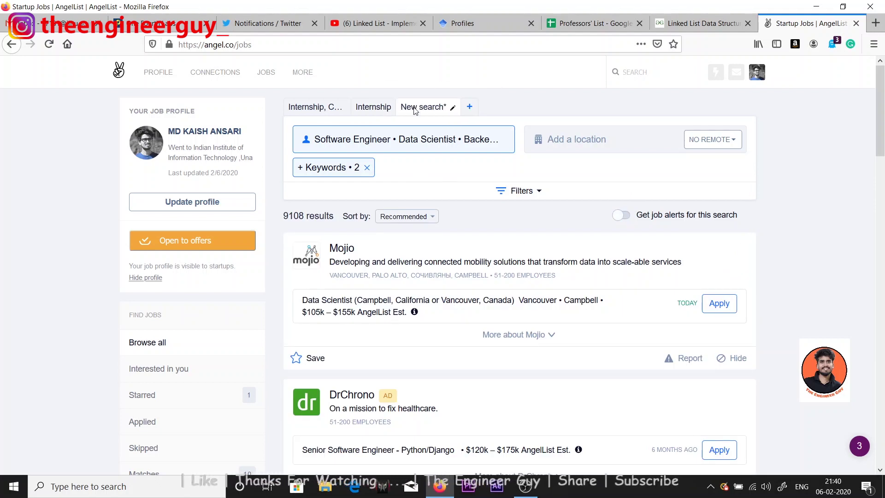
left_click(410, 144)
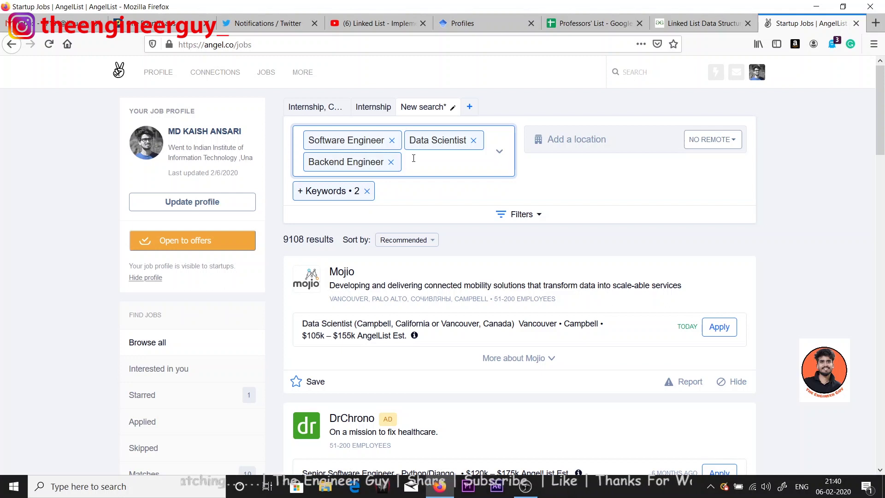
type("web")
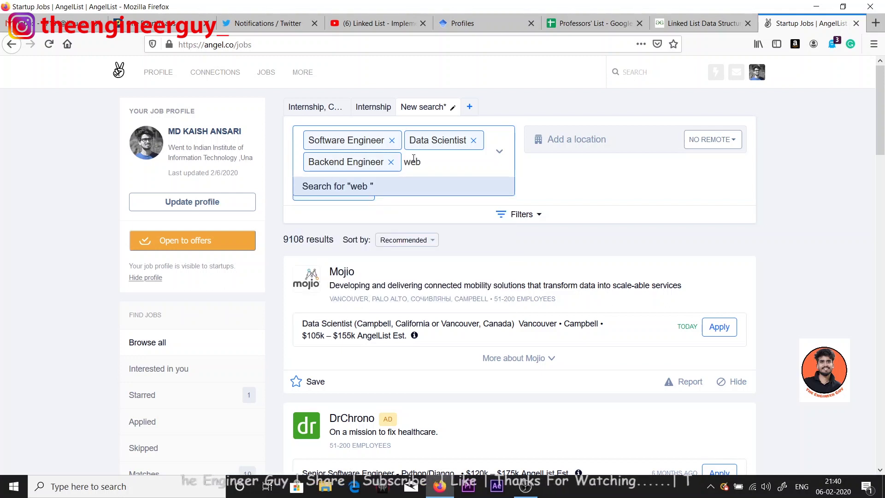
type(" dep")
key("Return")
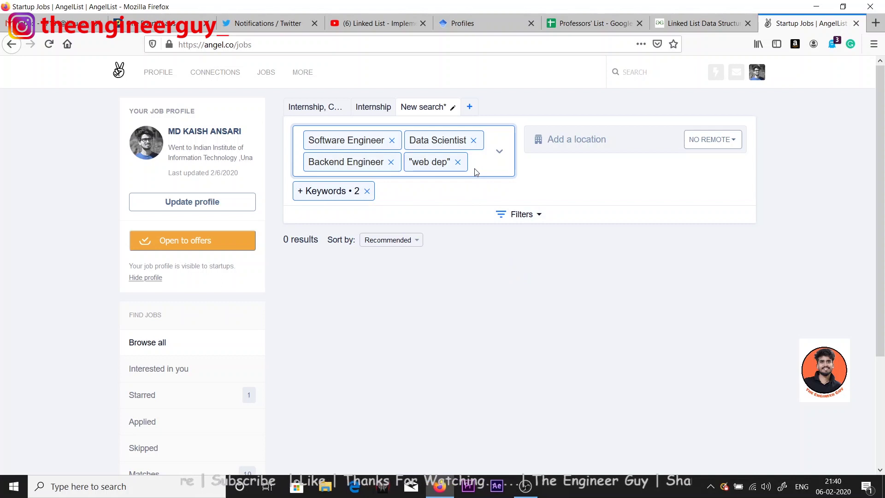
key("BackSpace")
key("BackSpace")
key("BackSpace")
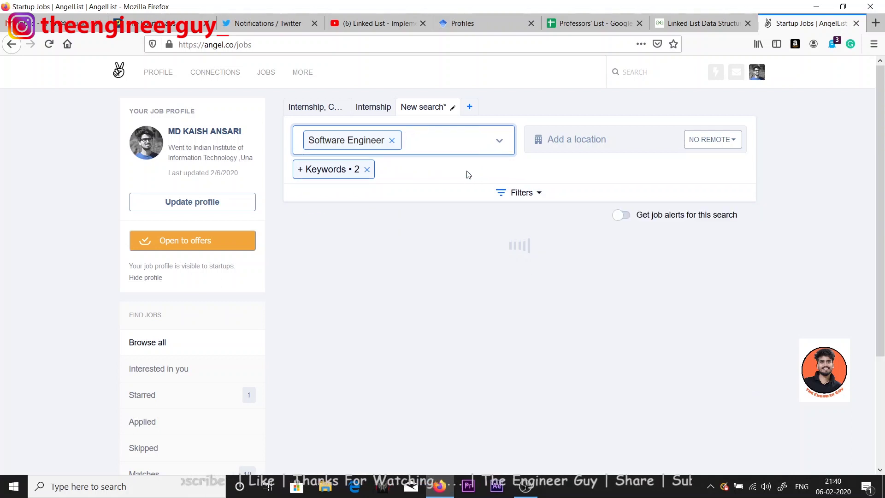
left_click(381, 175)
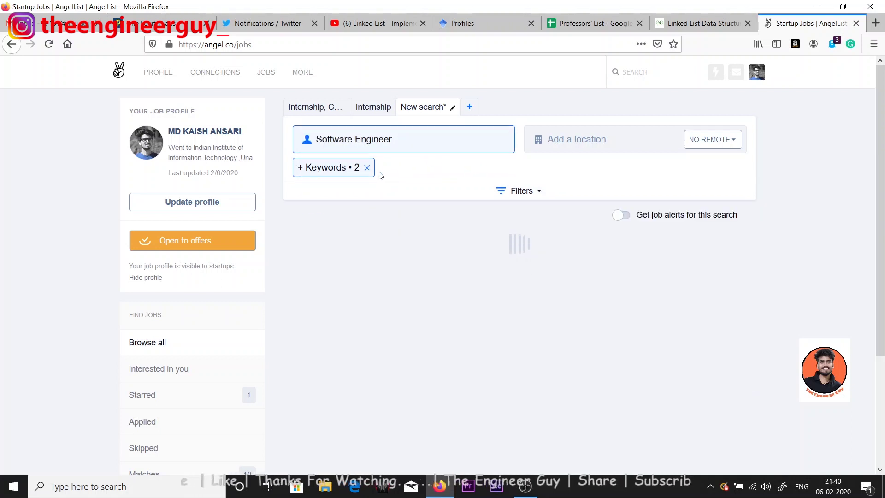
In the search filters, add Python and Node.js as required skills.
left_click(353, 174)
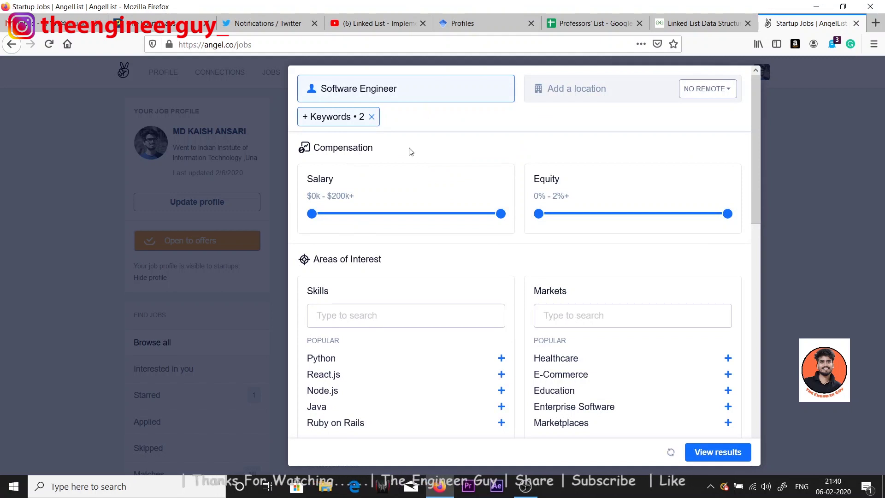
scroll(411, 157, "down", 6)
scroll(571, 249, "up", 3)
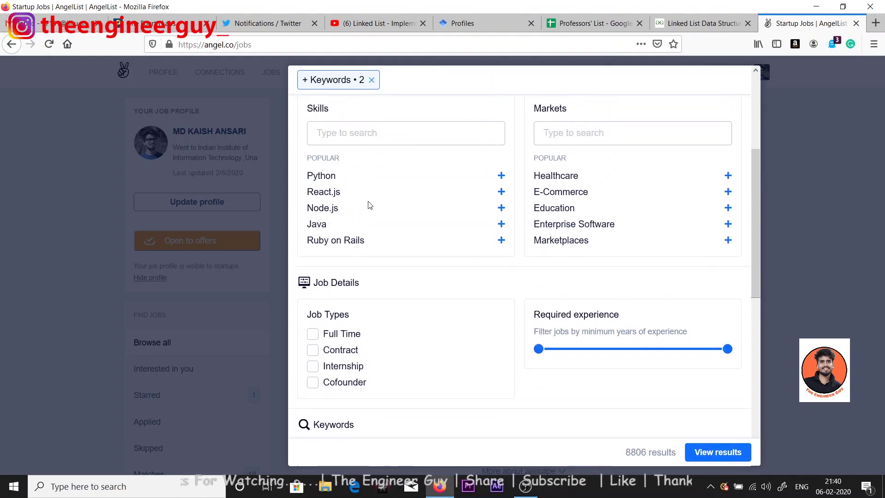
scroll(370, 204, "up", 4)
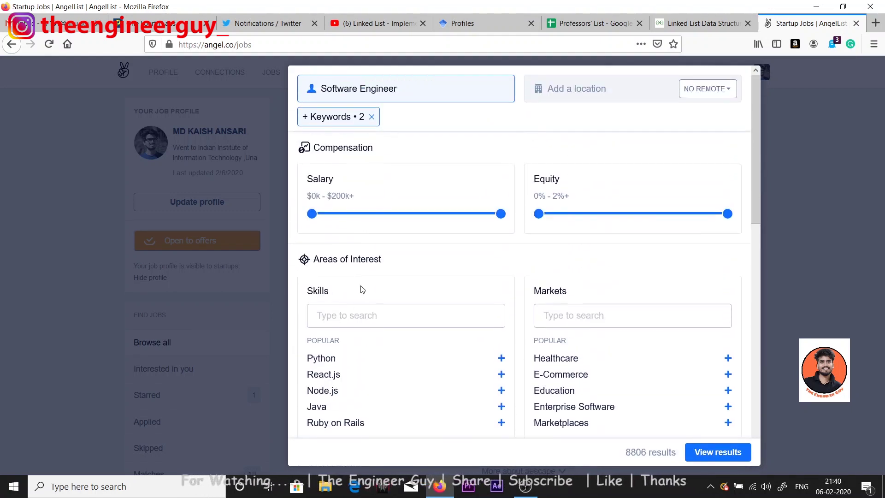
left_click(501, 358)
scroll(409, 364, "down", 1)
scroll(406, 352, "down", 3)
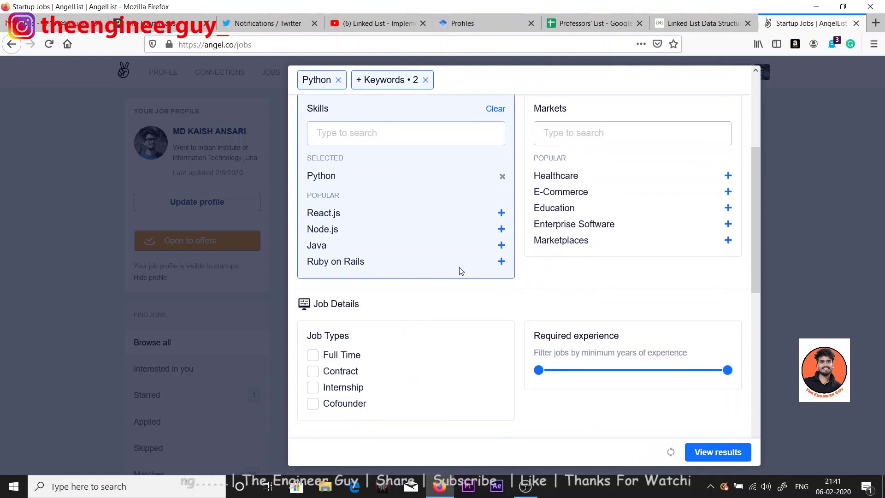
left_click(502, 232)
scroll(428, 249, "up", 1)
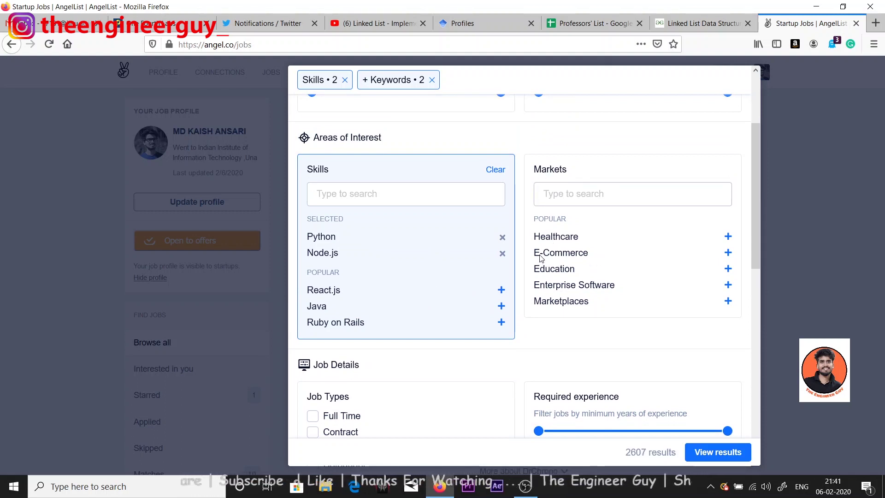
Limit the job types to Internship.
scroll(540, 258, "down", 4)
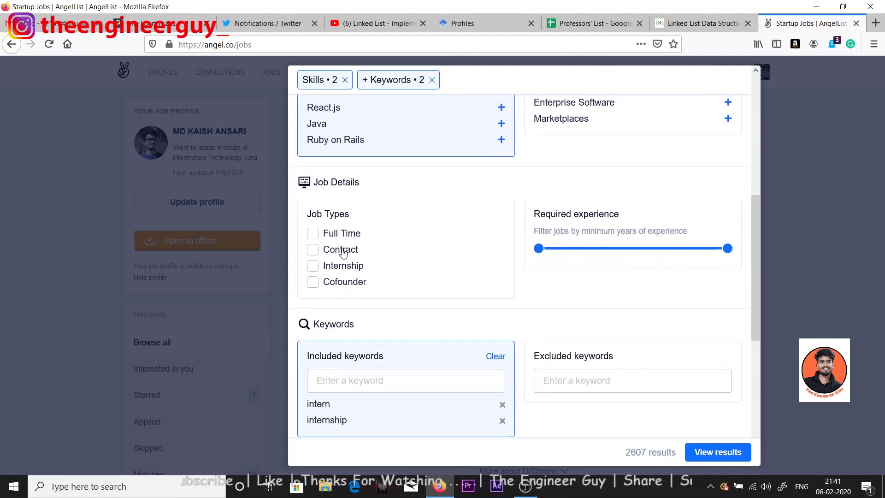
left_click_drag(366, 183, 314, 183)
left_click(312, 265)
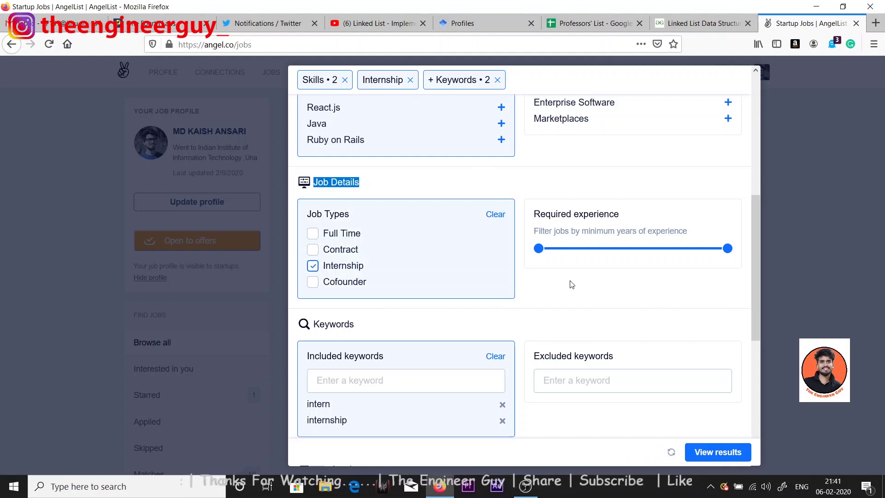
scroll(573, 286, "down", 1)
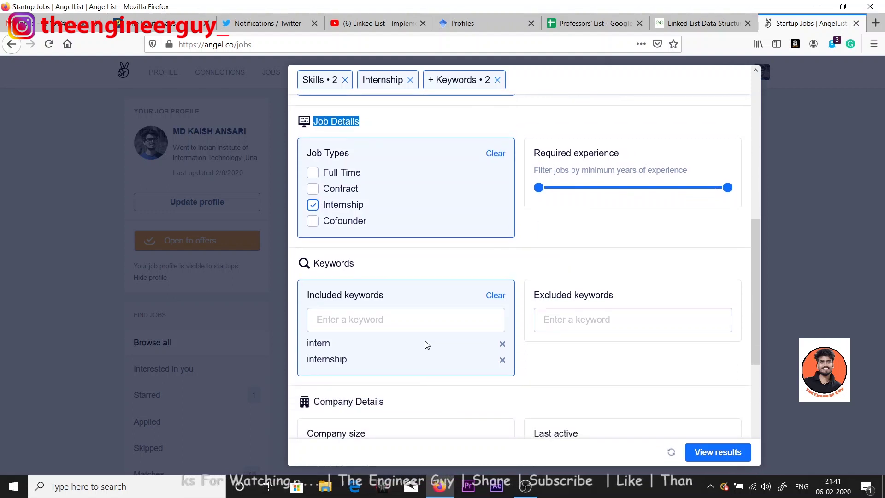
left_click(318, 125)
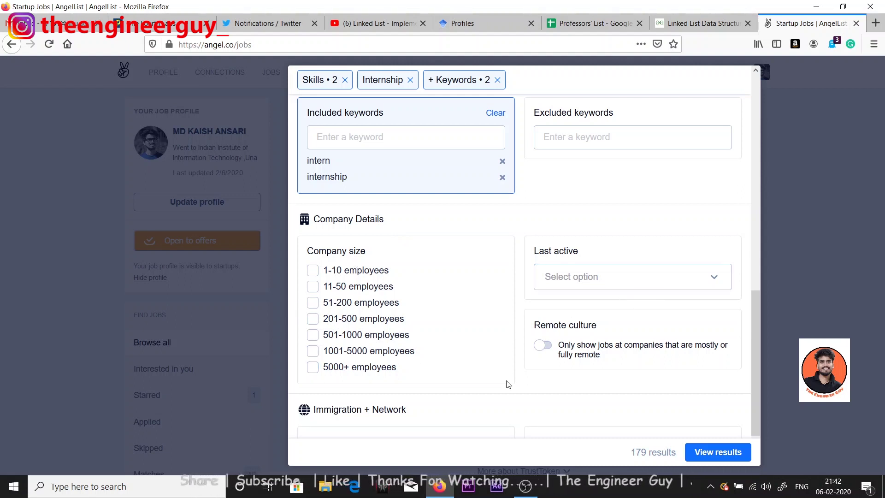
Add India as the job location and view the 76 matching results.
scroll(530, 374, "down", 2)
scroll(594, 363, "up", 10)
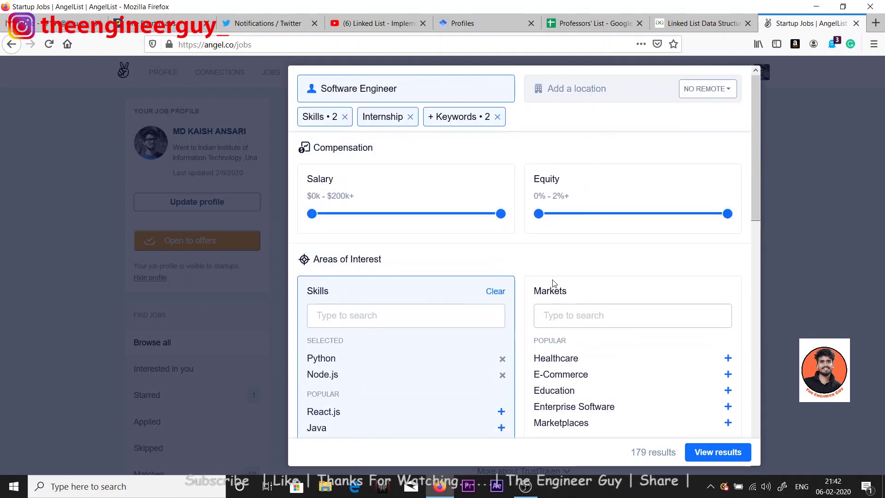
left_click(598, 93)
type("india")
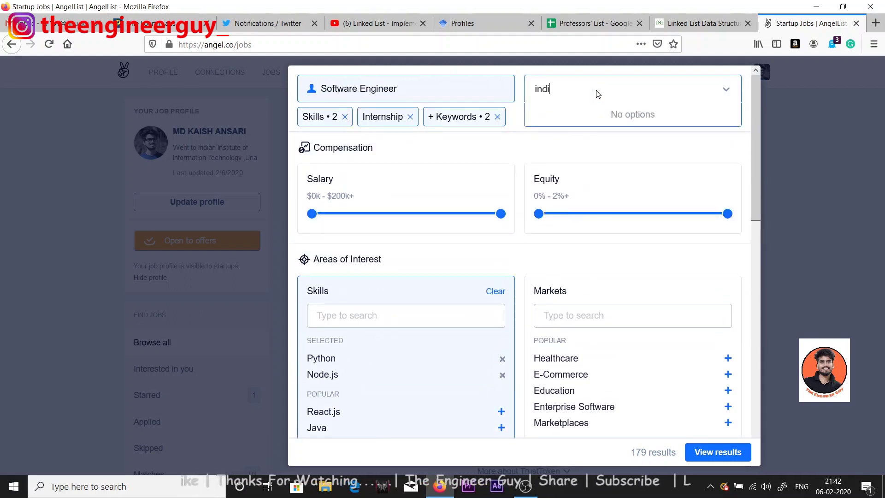
left_click(594, 110)
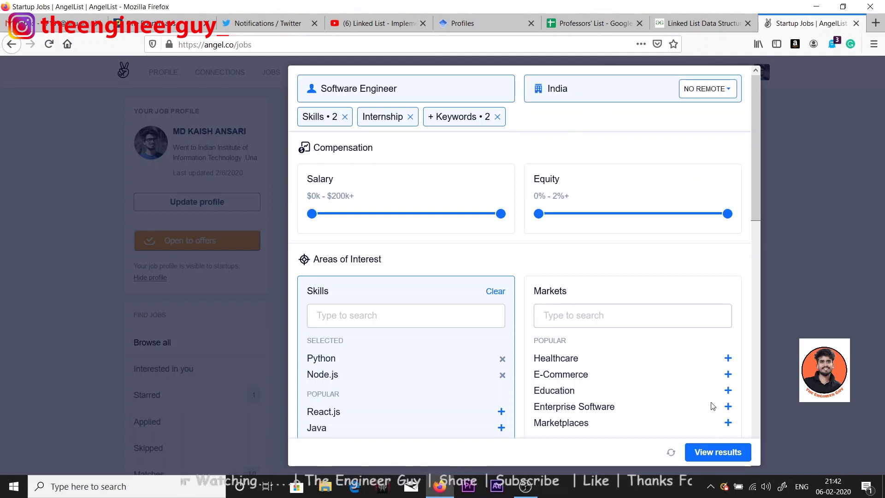
left_click(717, 452)
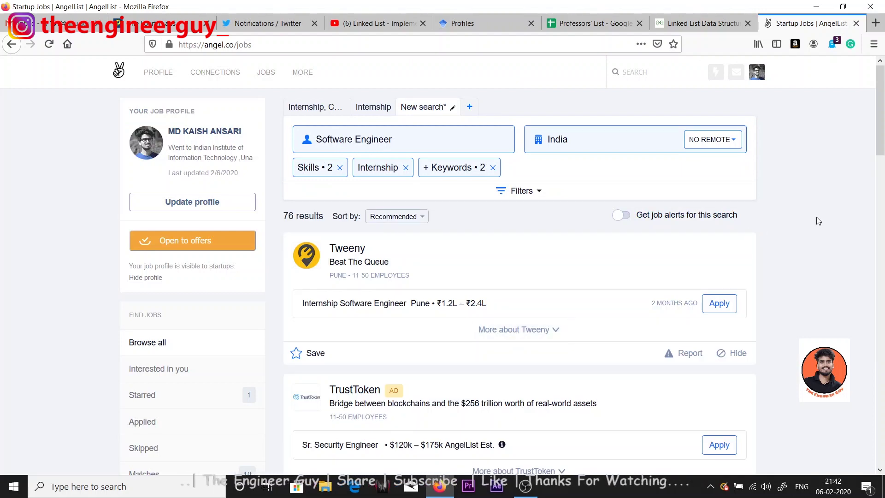
Bring up the link options on Tweeny's company name in the results.
scroll(818, 221, "down", 1)
scroll(813, 222, "down", 12)
scroll(811, 223, "up", 13)
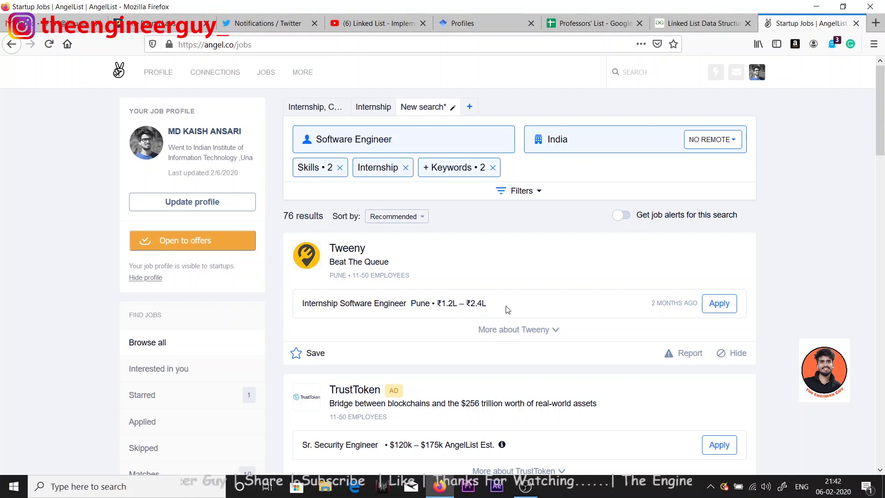
left_click_drag(377, 250, 322, 251)
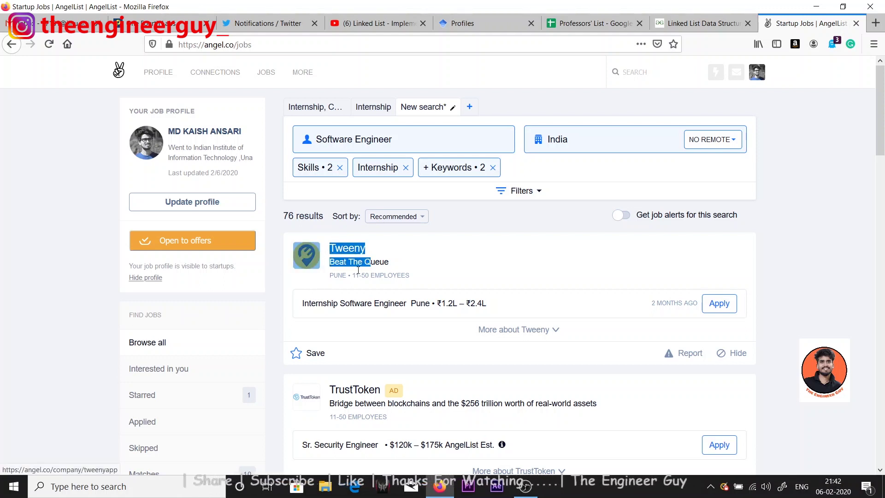
left_click(379, 253)
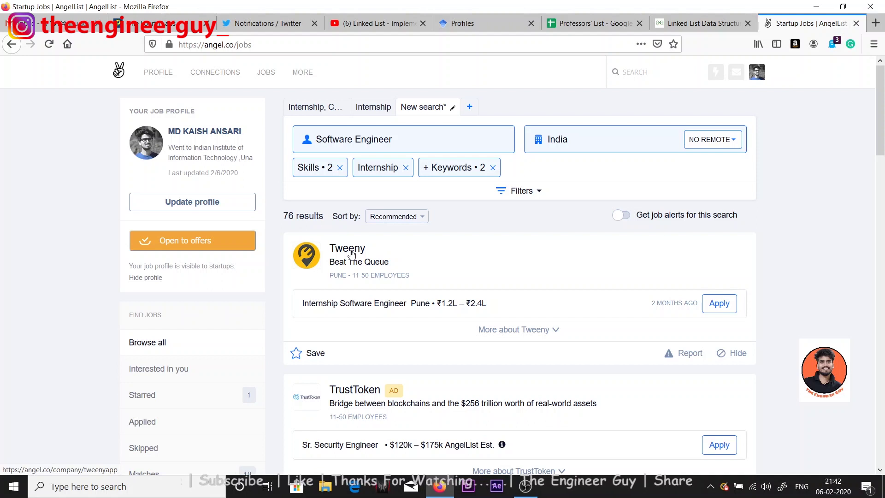
right_click(351, 252)
Open Tweeny's company page in a new tab and switch to it.
key("Escape")
left_click(354, 251)
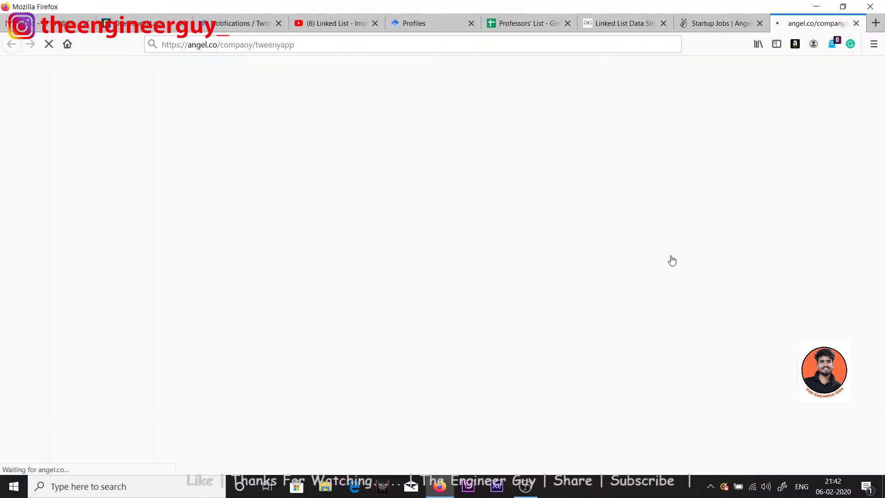
left_click(714, 23)
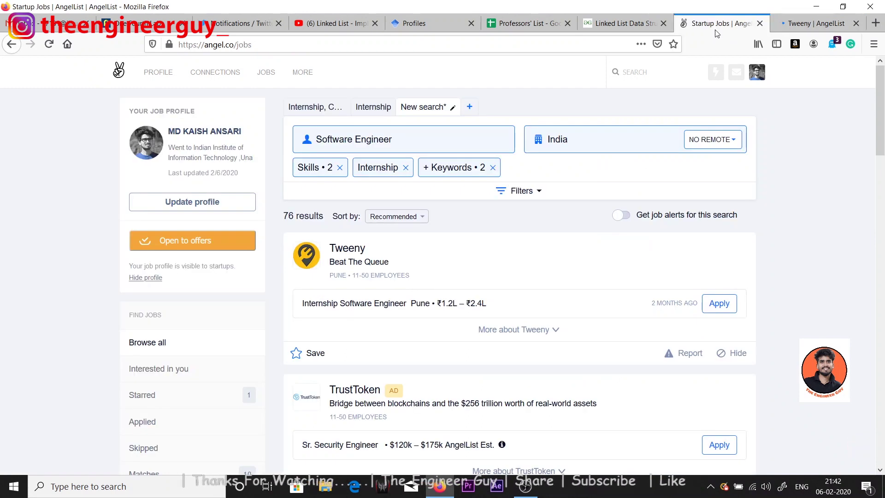
left_click(786, 23)
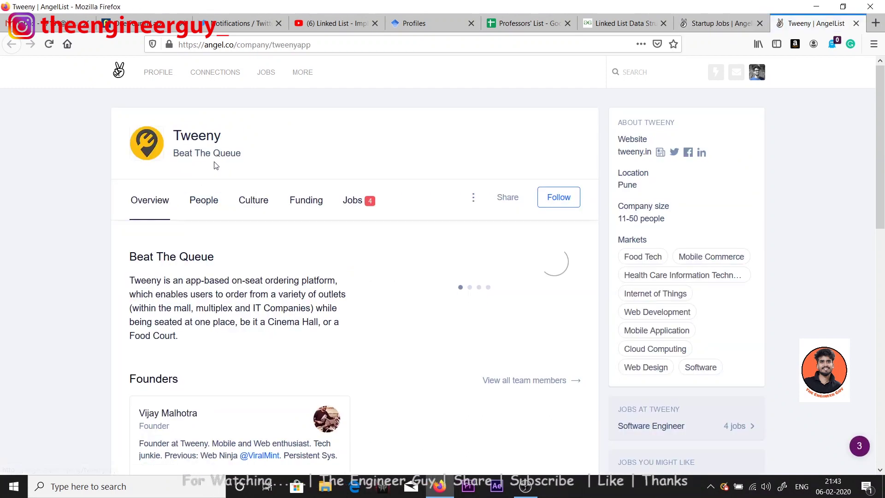
Browse Tweeny's list of open jobs.
left_click(368, 202)
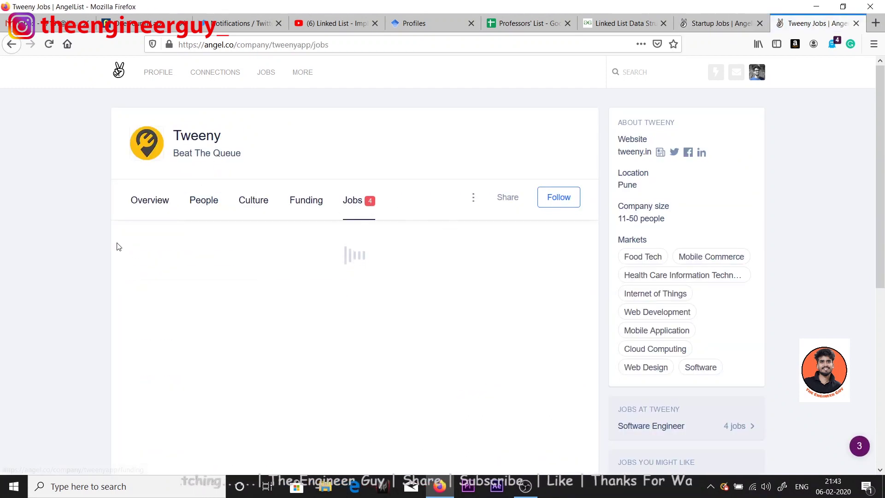
scroll(95, 252, "down", 4)
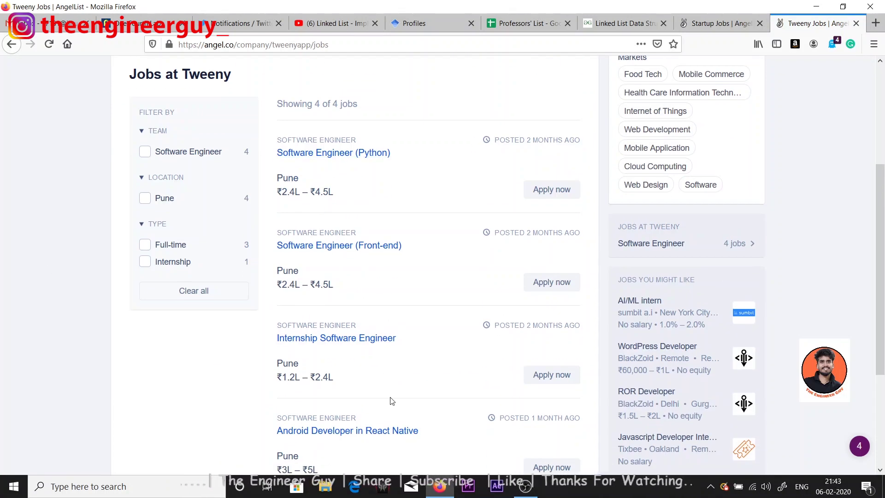
scroll(241, 367, "down", 3)
scroll(221, 310, "up", 7)
Return to Tweeny's overview and open its tweeny.in website in a new tab.
left_click(149, 206)
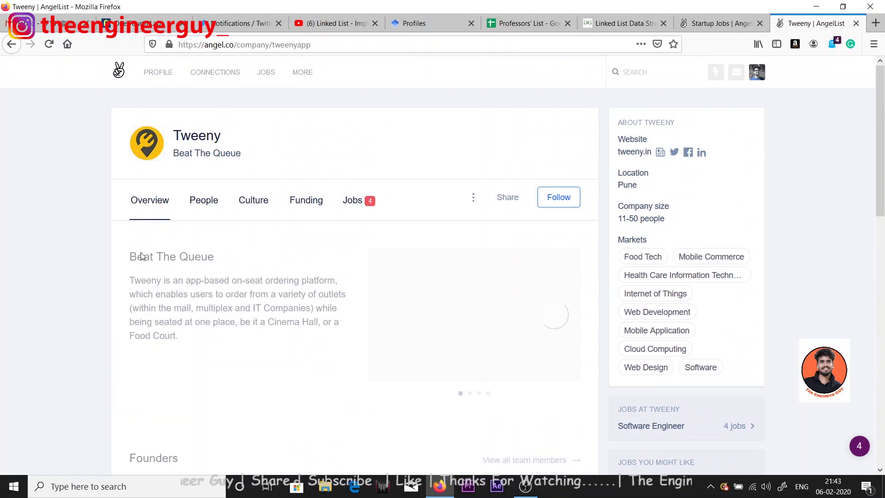
scroll(90, 350, "down", 3)
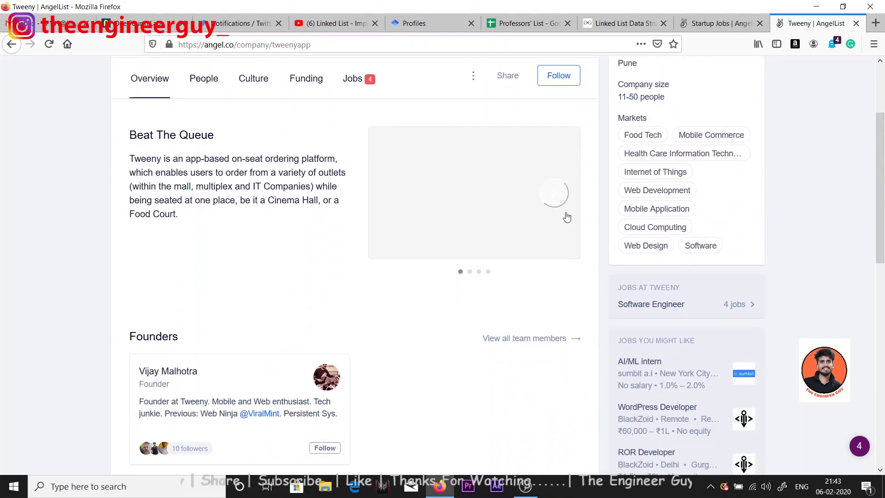
scroll(653, 166, "up", 3)
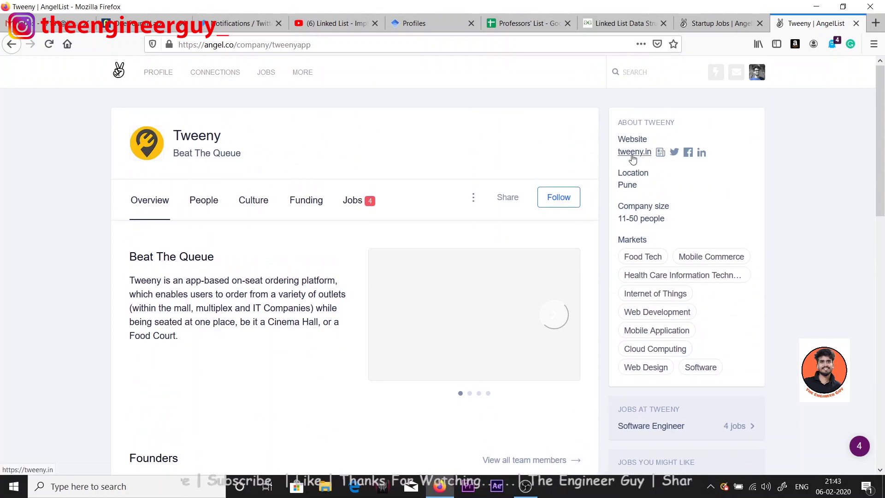
left_click(633, 156)
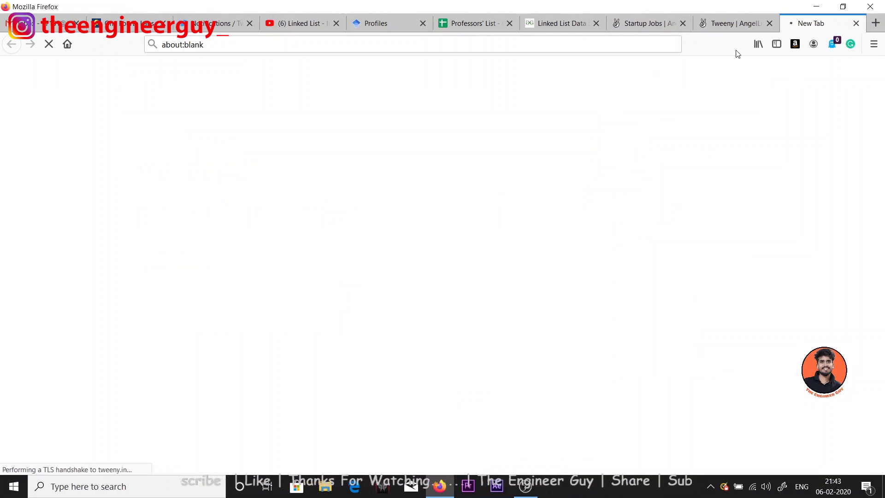
Back on Tweeny's AngelList page, review its funding information.
left_click(729, 27)
left_click(305, 211)
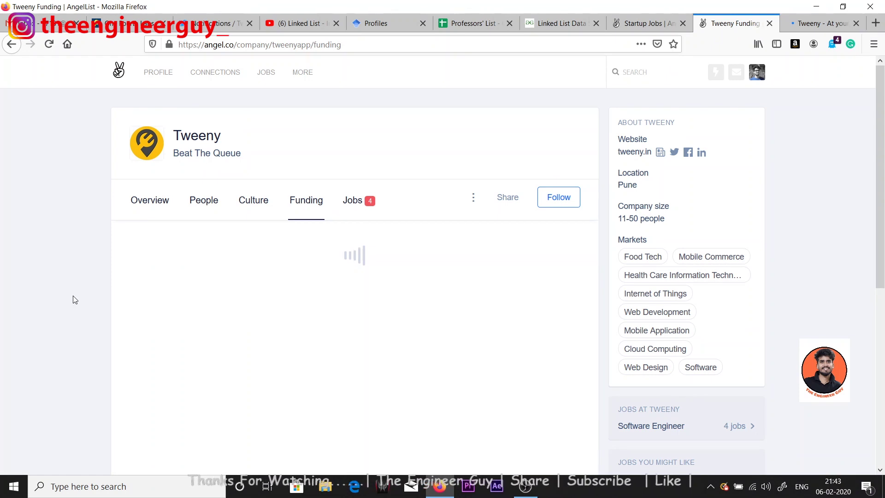
scroll(203, 300, "down", 4)
scroll(421, 199, "up", 4)
left_click(630, 27)
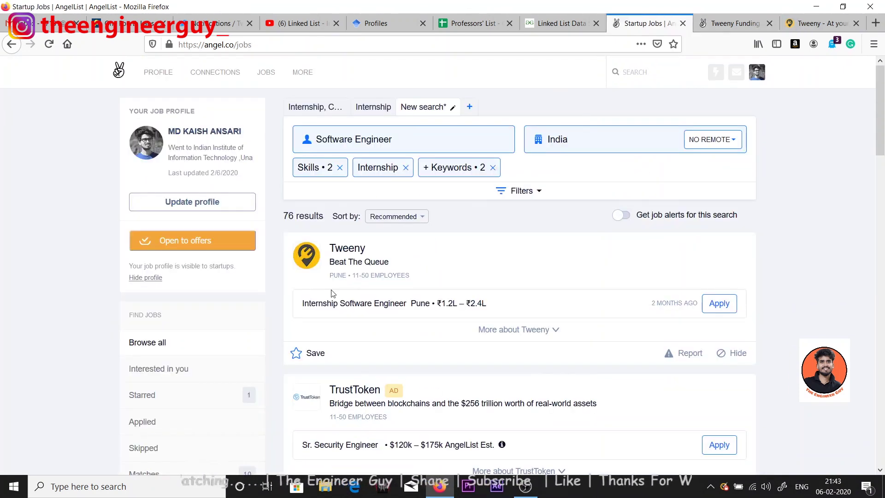
scroll(881, 134, "down", 2)
scroll(883, 133, "up", 2)
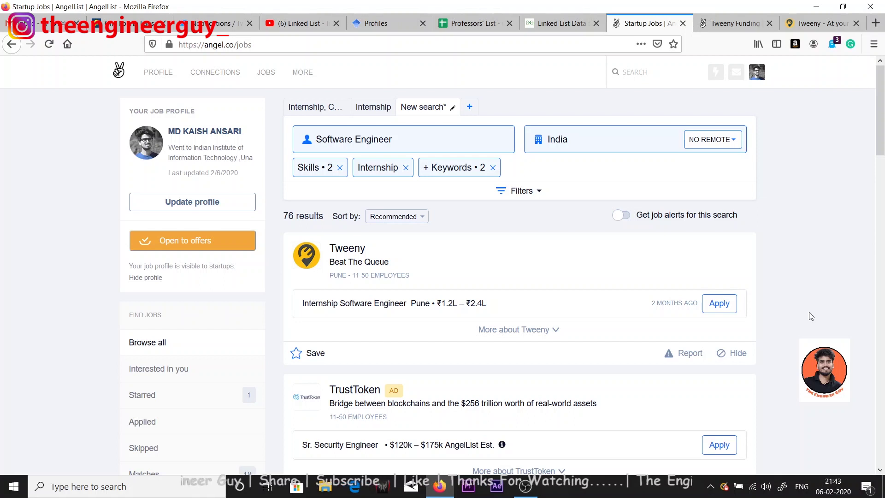
left_click(727, 308)
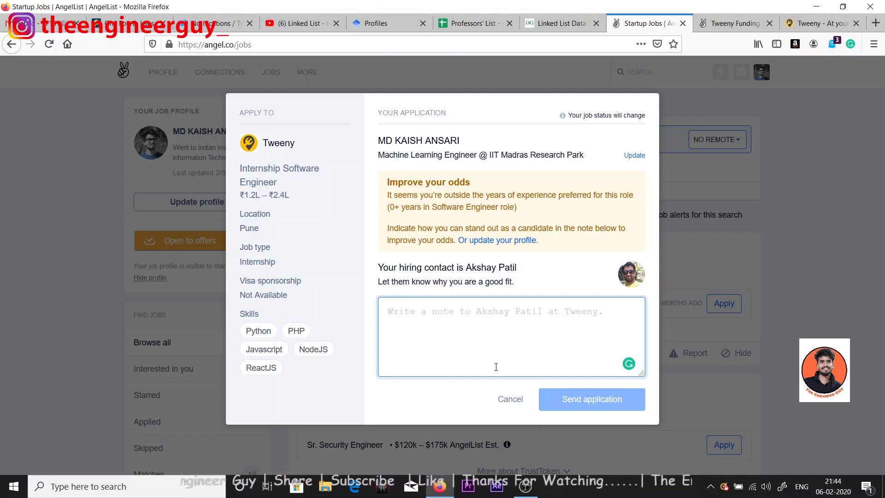
left_click(510, 398)
scroll(63, 302, "down", 2)
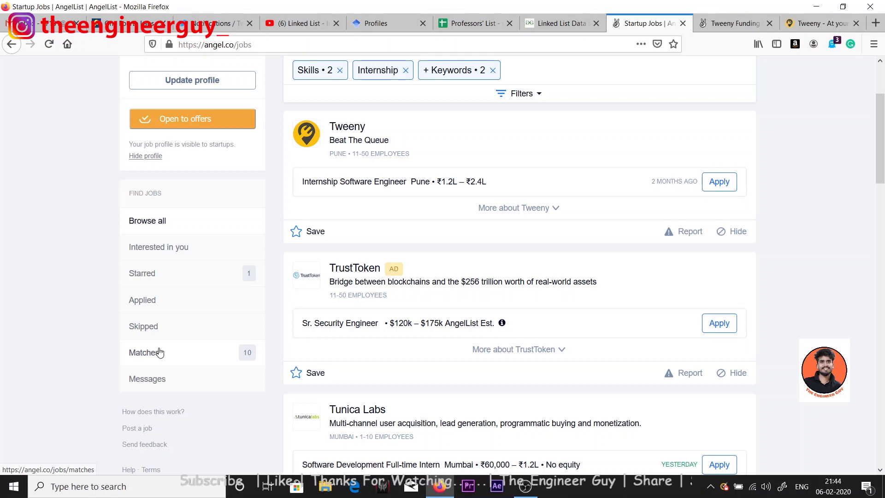
Open the Matches list showing Orbuculum, DailyObjects and other matched startups.
left_click(159, 352)
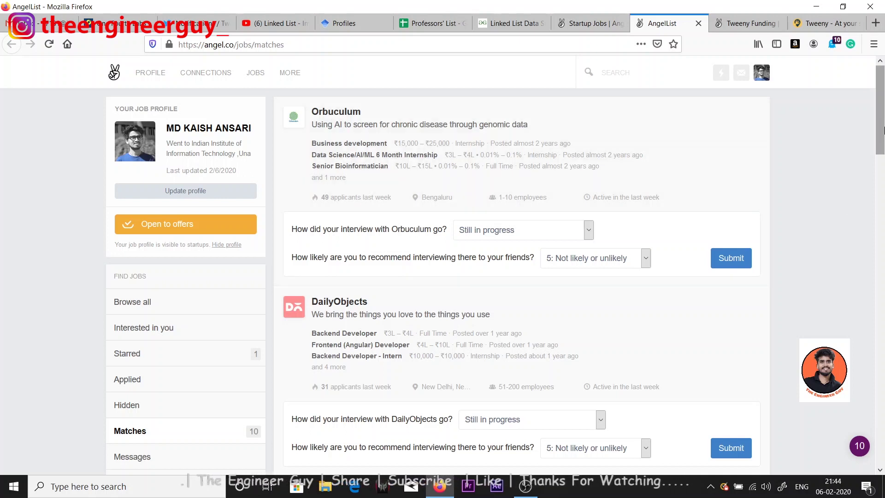
mouse_move(883, 131)
left_mouse_down()
mouse_move(881, 216)
mouse_move(881, 131)
left_mouse_up()
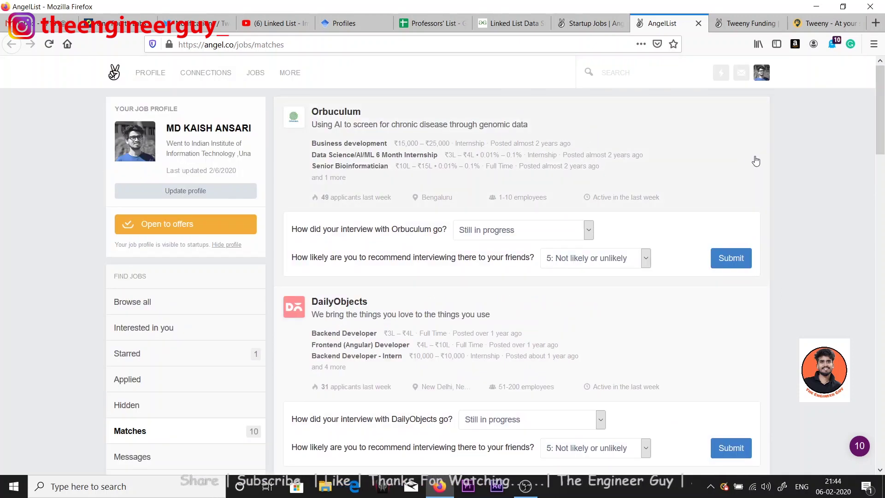
mouse_move(880, 106)
left_mouse_down()
mouse_move(880, 131)
mouse_move(883, 102)
left_mouse_up()
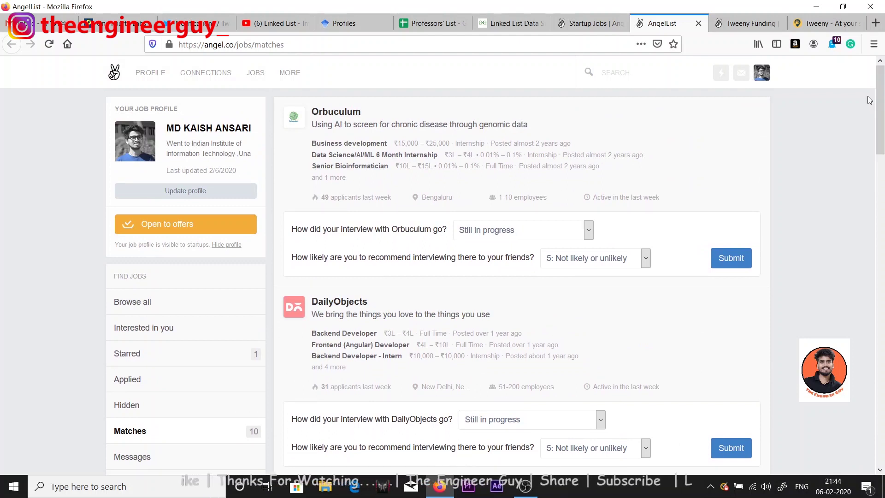
Read the Delta School thread in messages from companies, then return to the job results tab.
left_click(743, 76)
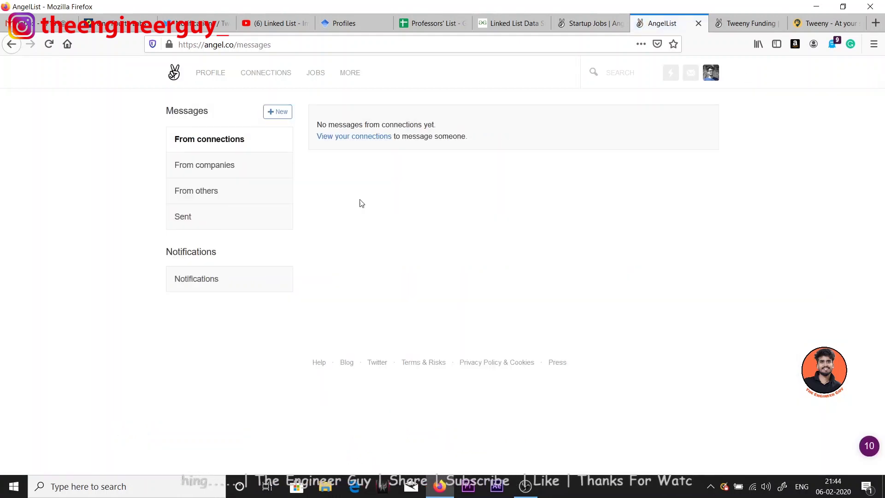
left_click(225, 175)
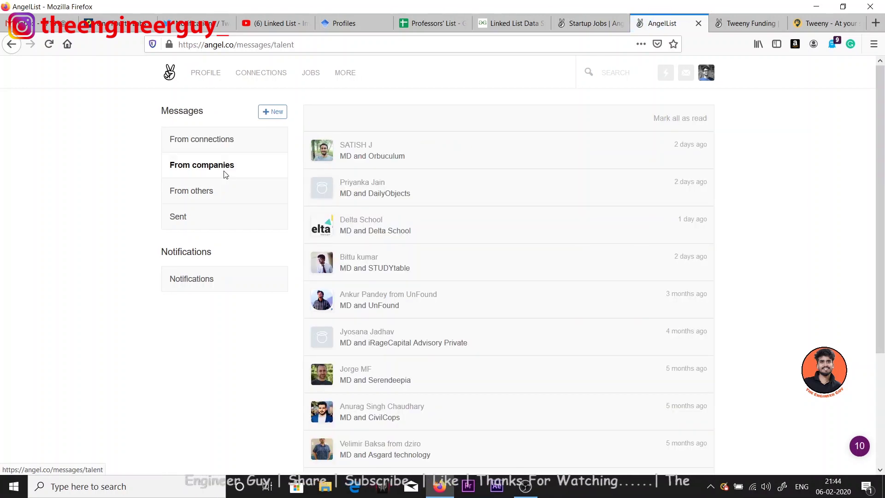
left_click(492, 232)
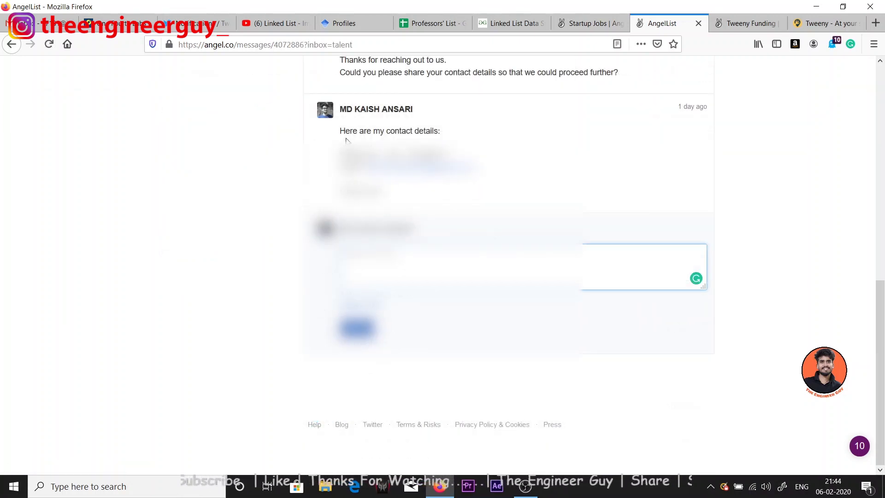
scroll(422, 118, "up", 2)
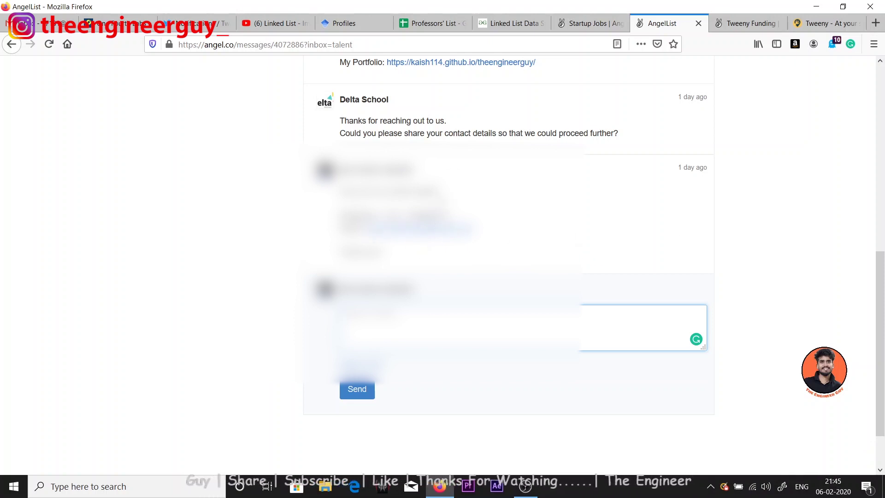
key("ctrl+Page_Up")
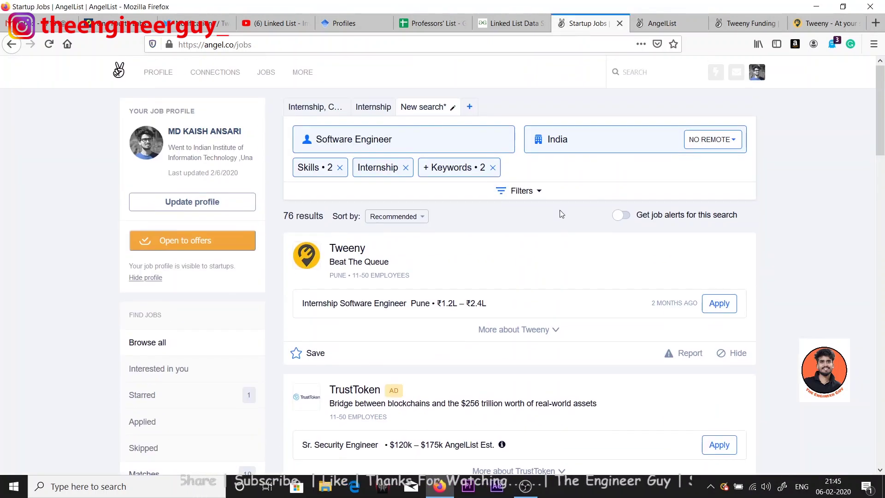